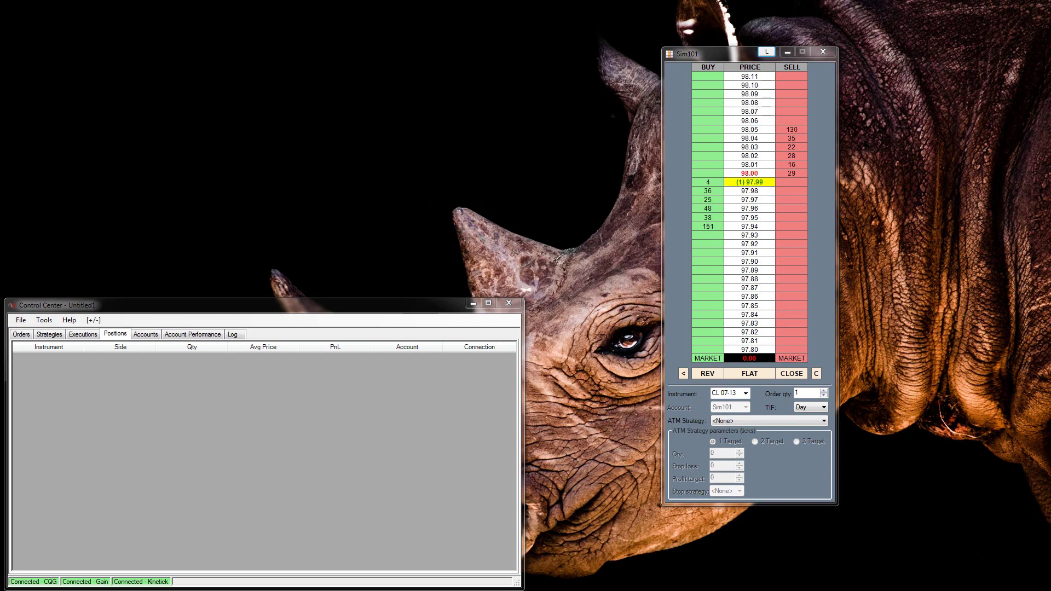
Shift the Sim101 CL 07-13 SuperDOM window slightly down and to the right
drag(722, 53, 741, 81)
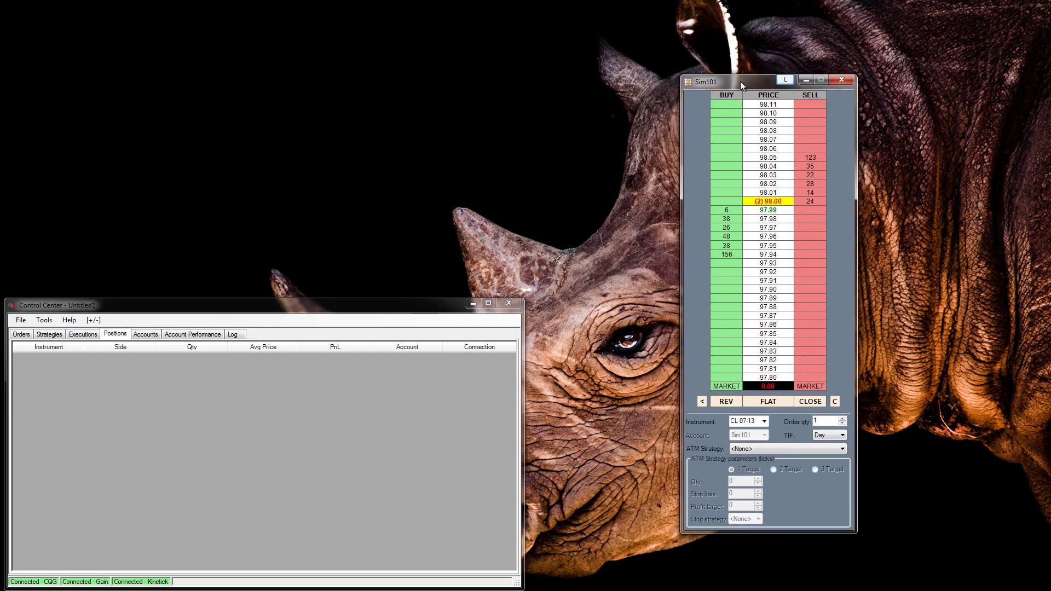
click(20, 320)
mouse_move(33, 334)
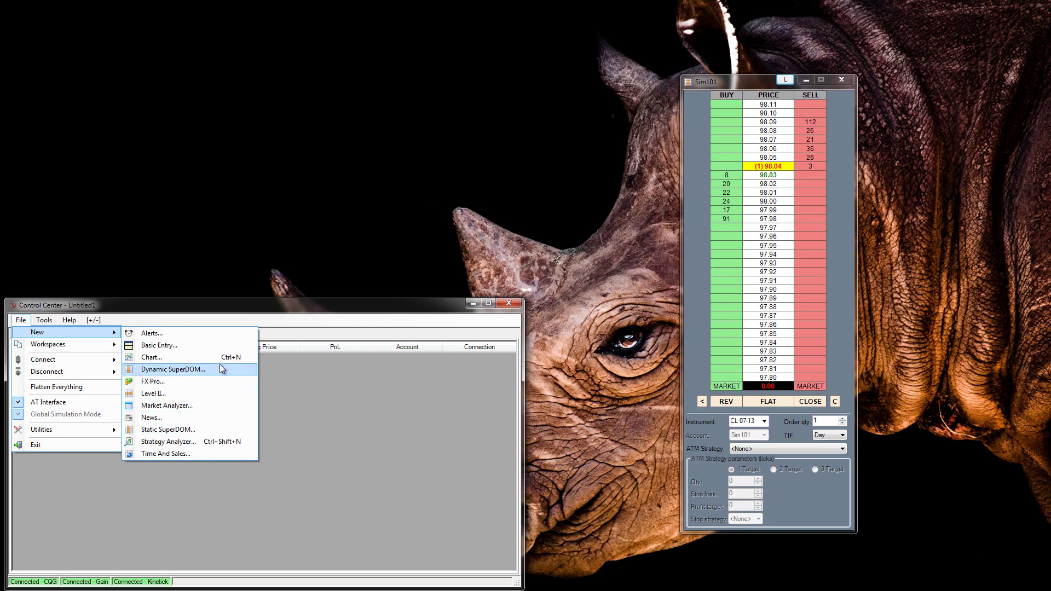
click(312, 426)
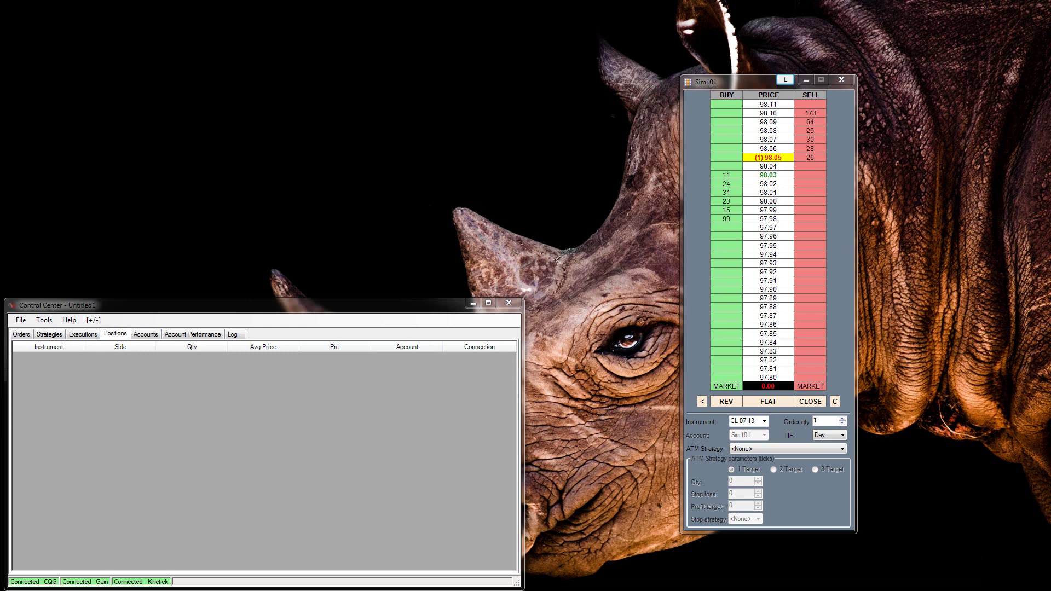
Scroll the CL 07-13 price ladder down to reveal the levels near 97.78
scroll(853, 238, up, 8)
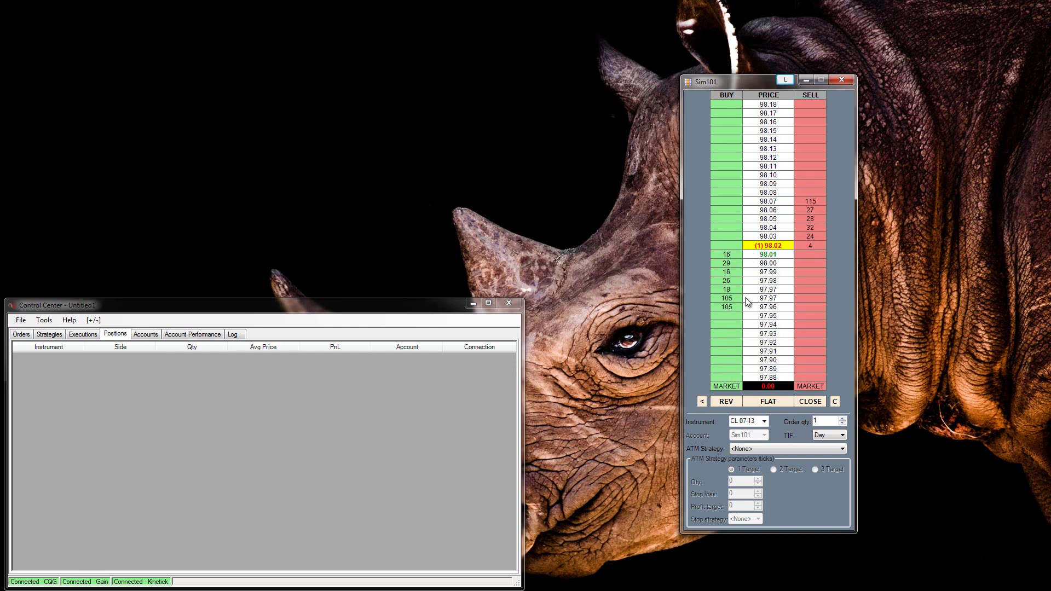
scroll(748, 303, down, 6)
scroll(740, 315, down, 4)
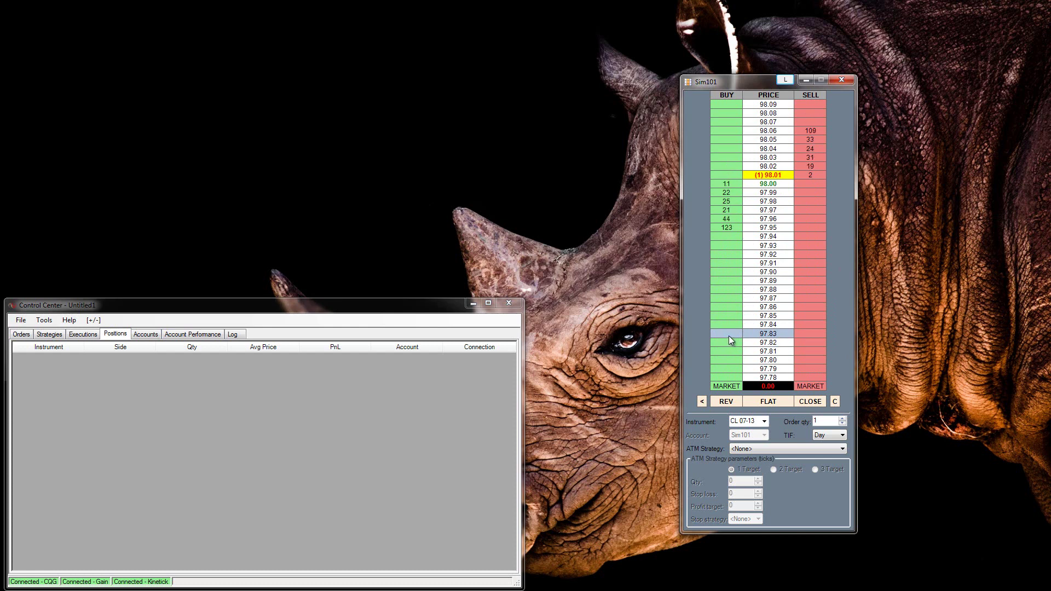
Place a buy limit order at 97.83, then cancel it
click(728, 333)
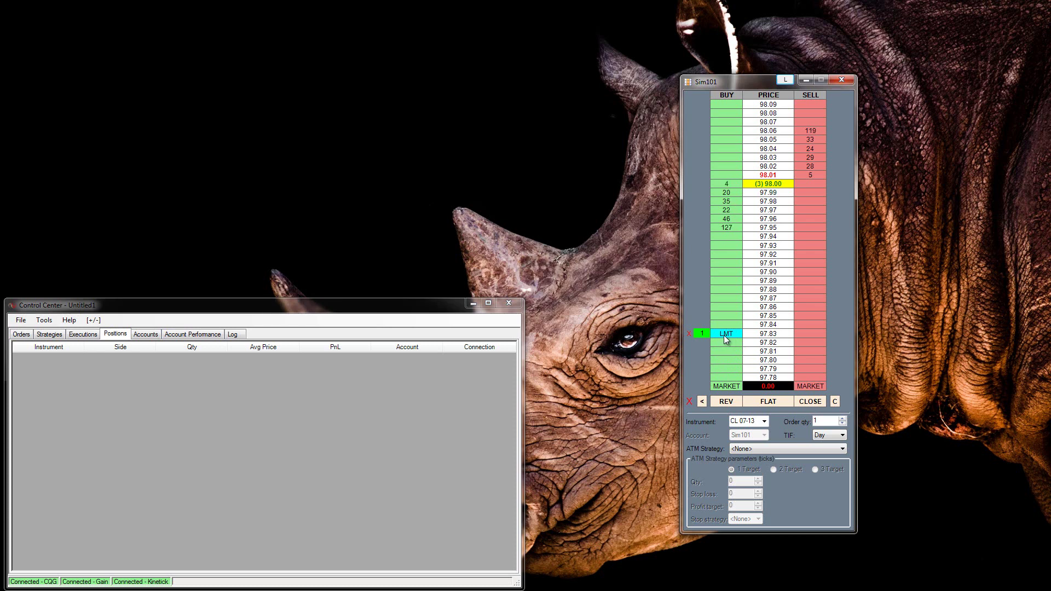
click(689, 333)
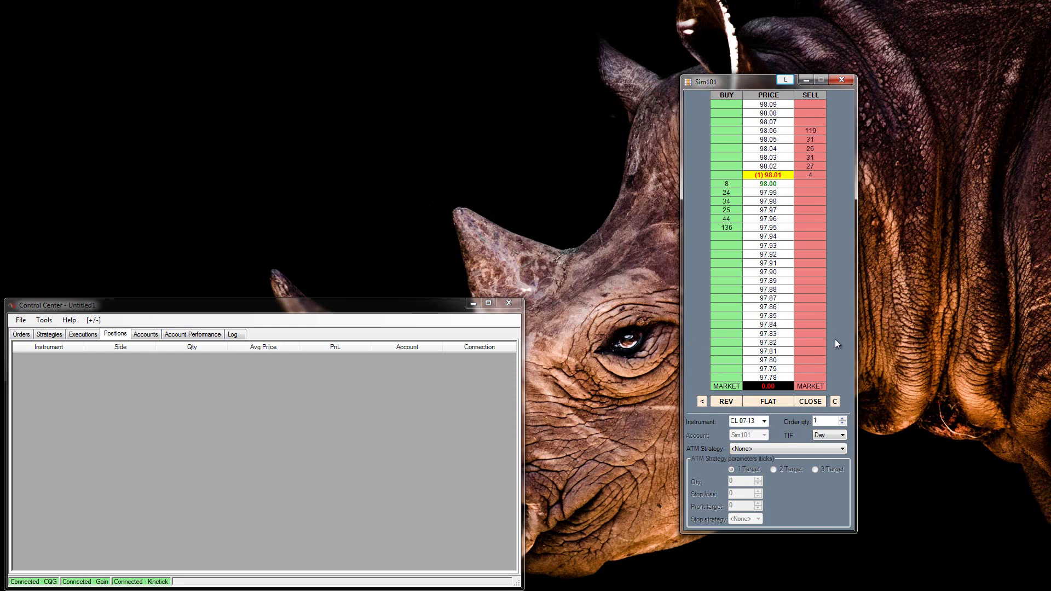
scroll(838, 338, up, 13)
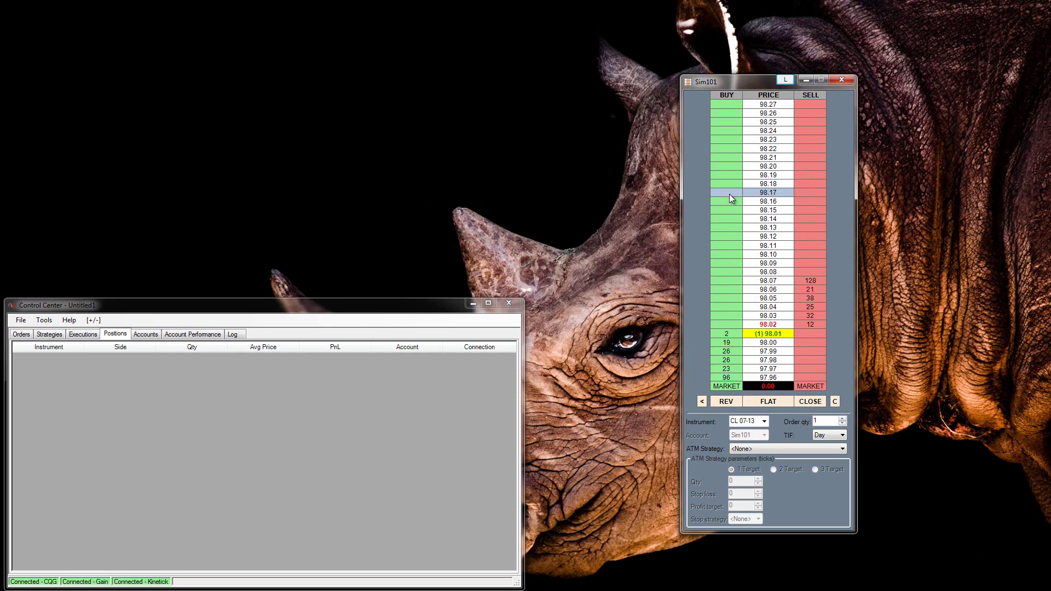
Buy one CL 07-13 contract at market and close the long position
scroll(730, 194, down, 3)
click(728, 175)
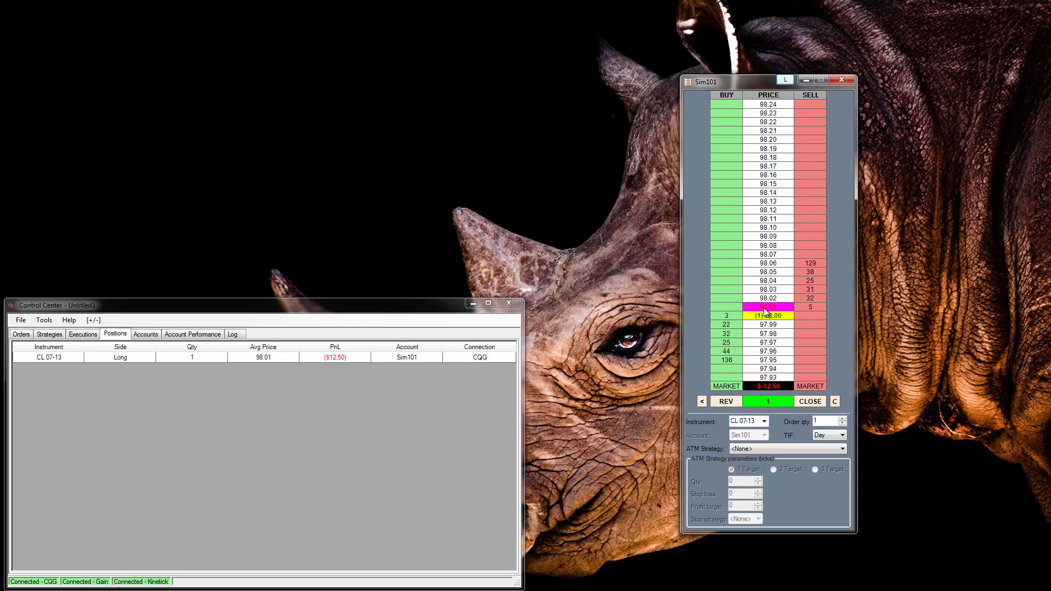
click(811, 404)
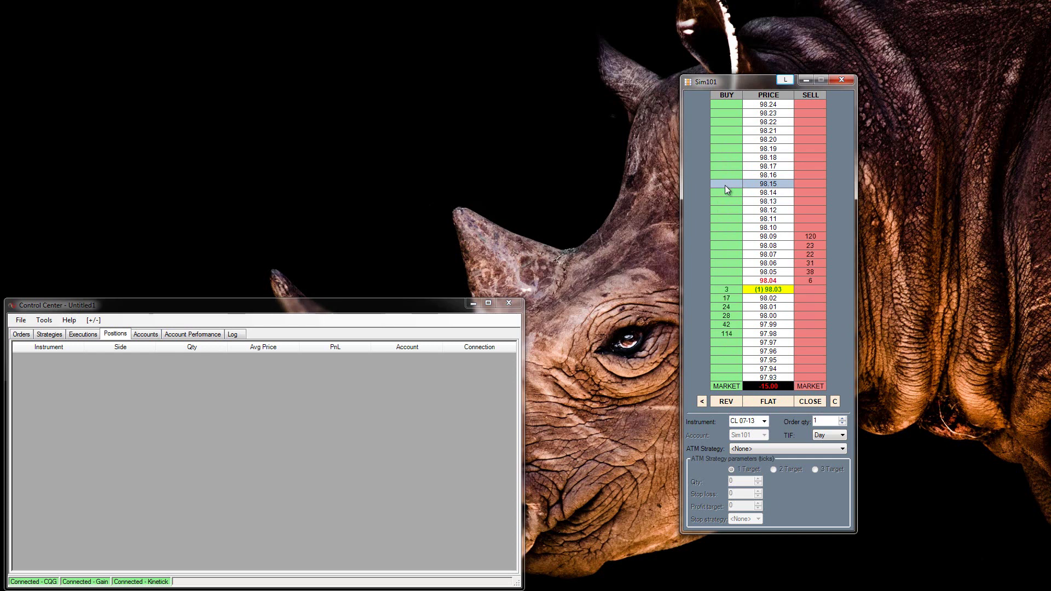
middle_click(727, 140)
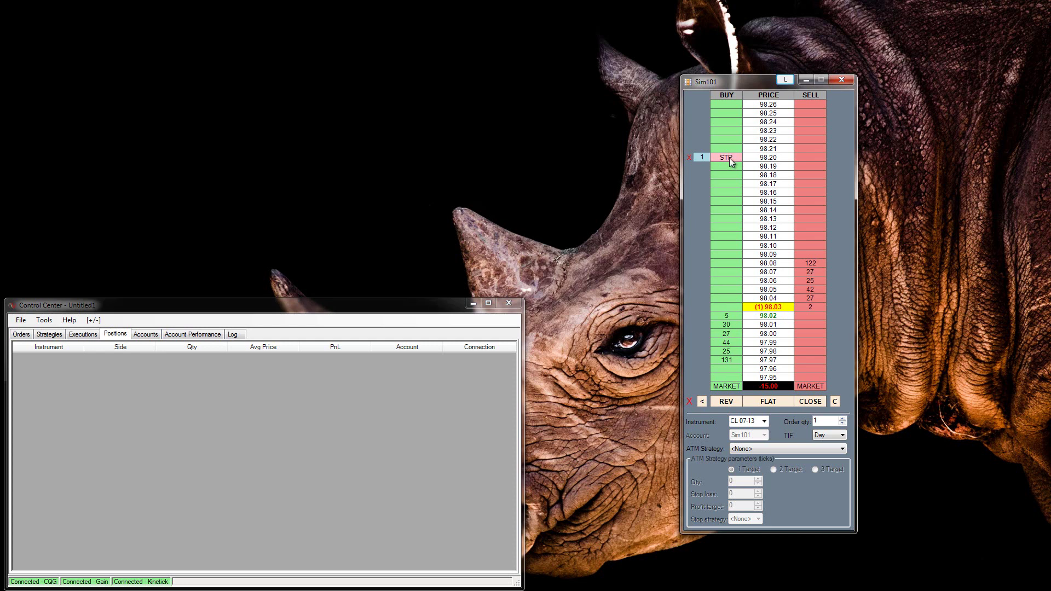
click(689, 158)
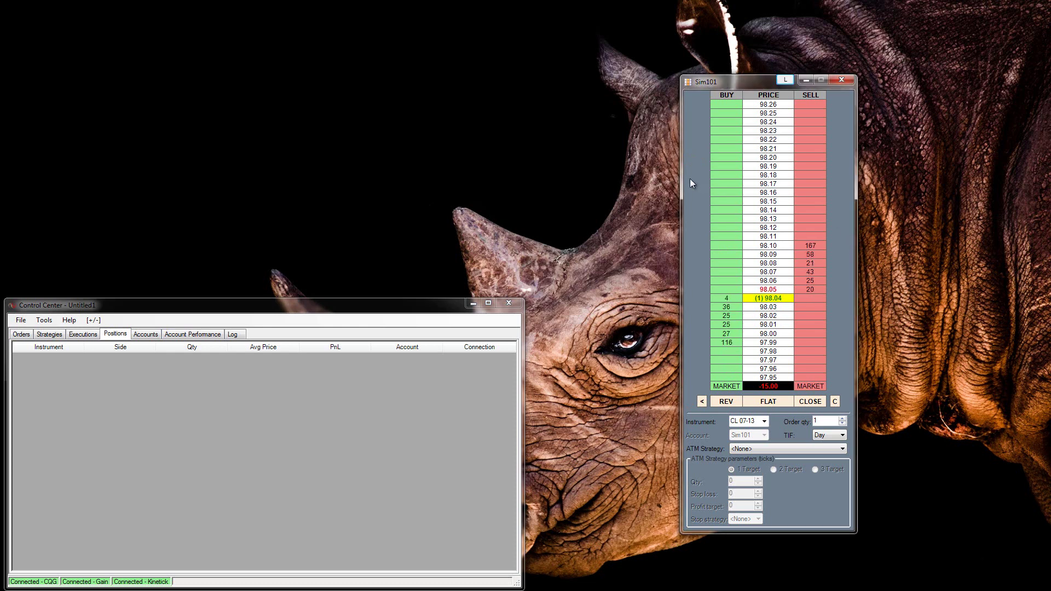
click(725, 159)
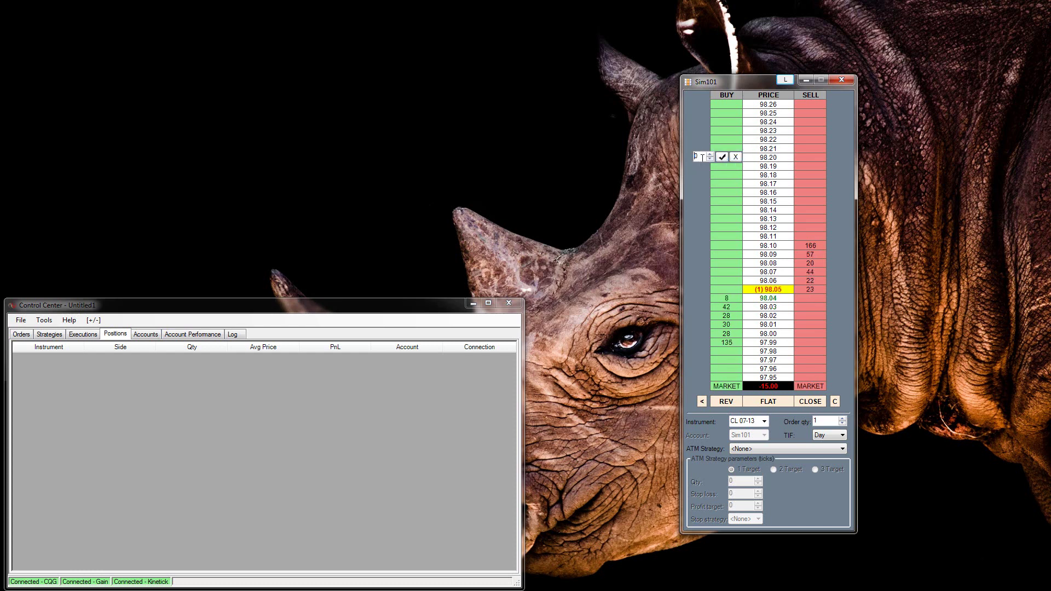
double_click(703, 157)
click(701, 158)
click(710, 154)
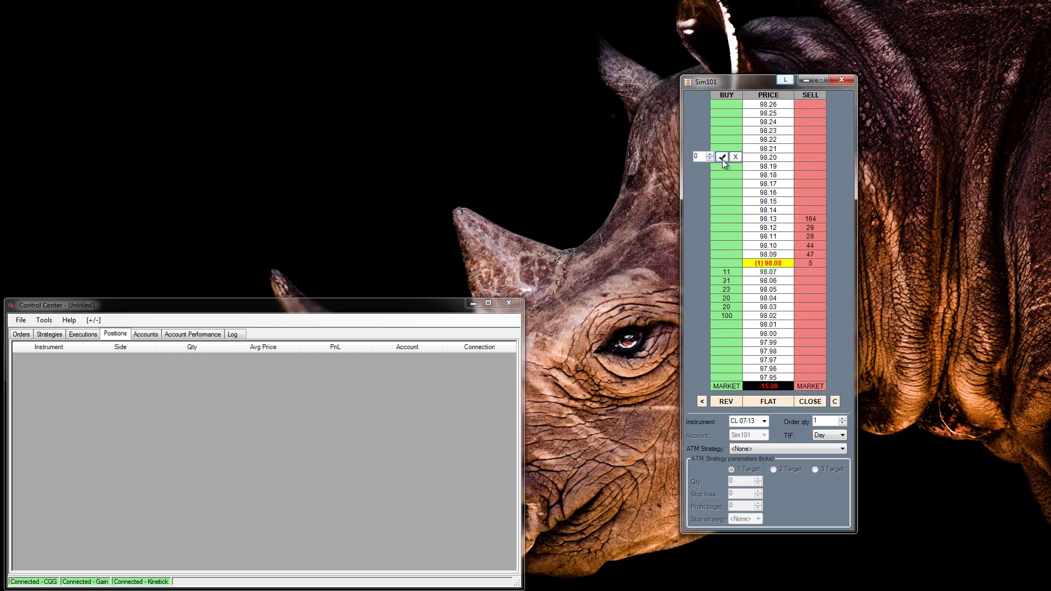
click(723, 158)
click(689, 158)
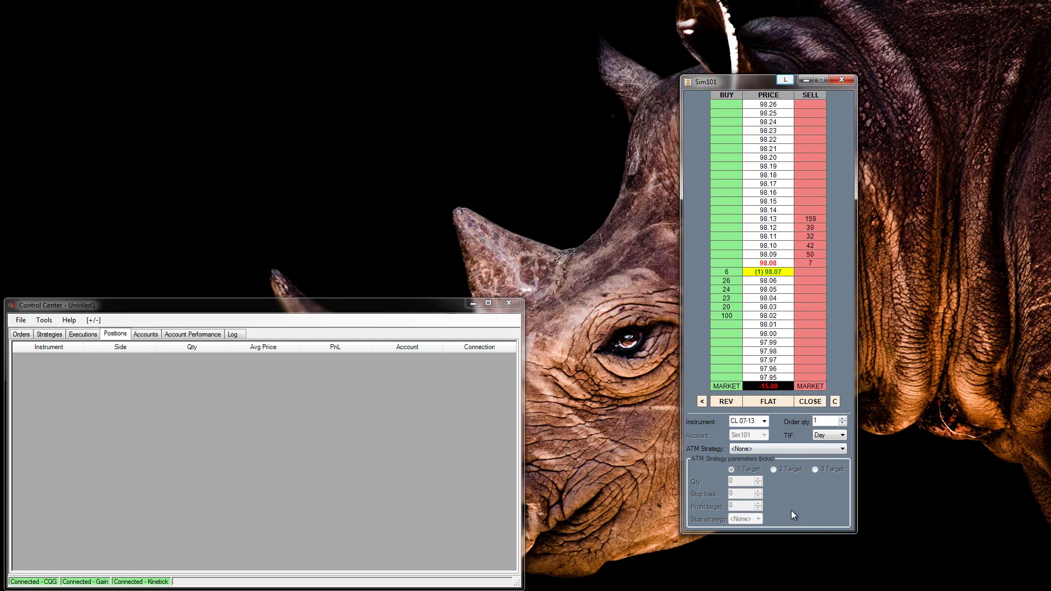
Enable Simulated Order mode and start a buy stop-limit order at 98.23
right_click(808, 496)
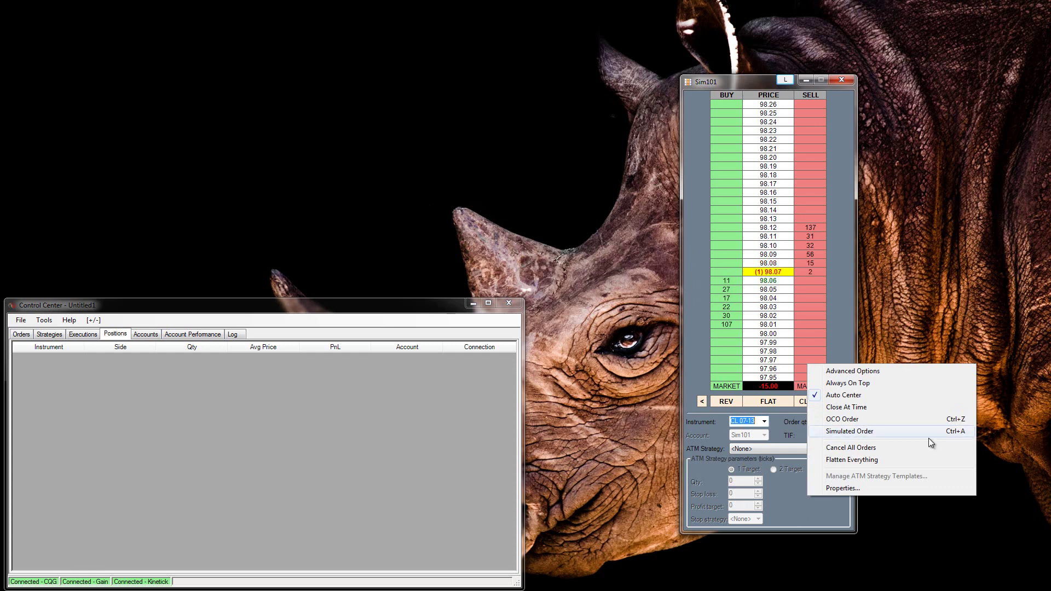
click(909, 433)
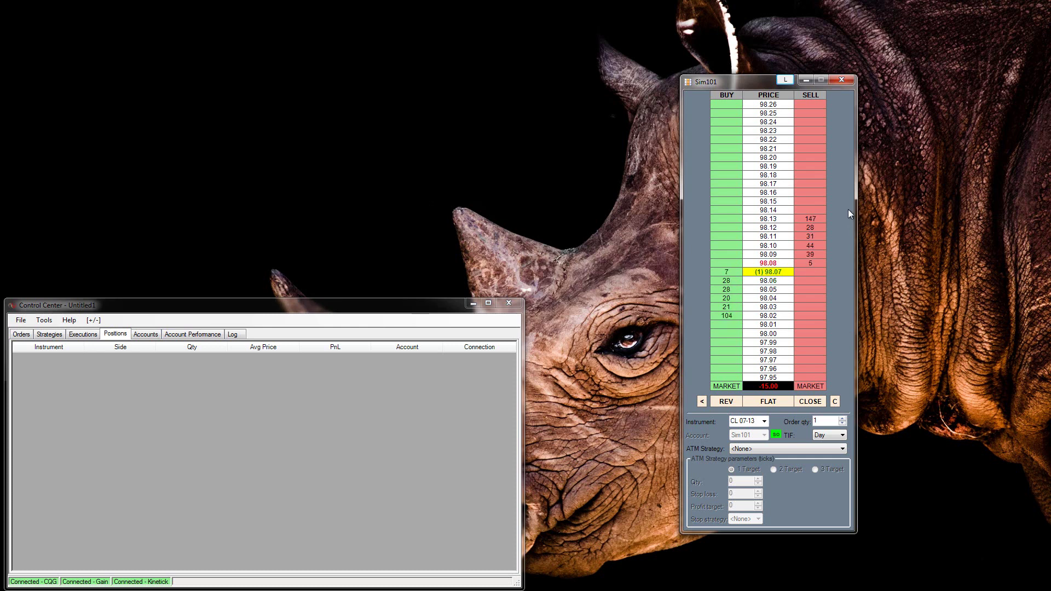
click(725, 133)
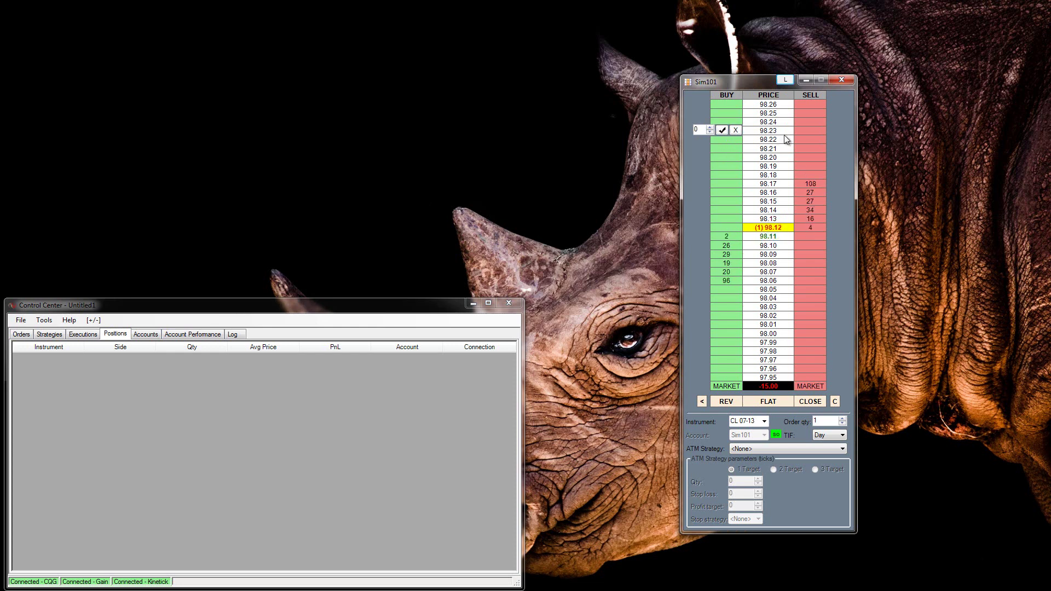
Submit the simulated buy stop-limit at 98.23 with a -5 offset, then move it to 98.13
click(709, 132)
click(710, 132)
click(710, 132)
click(709, 132)
click(724, 132)
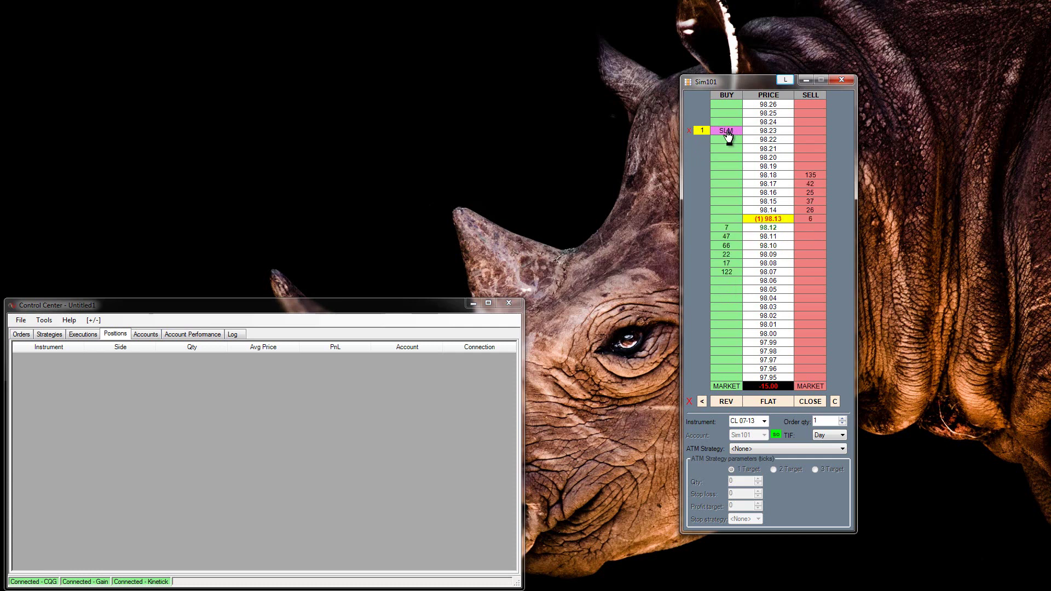
drag(727, 133, 731, 219)
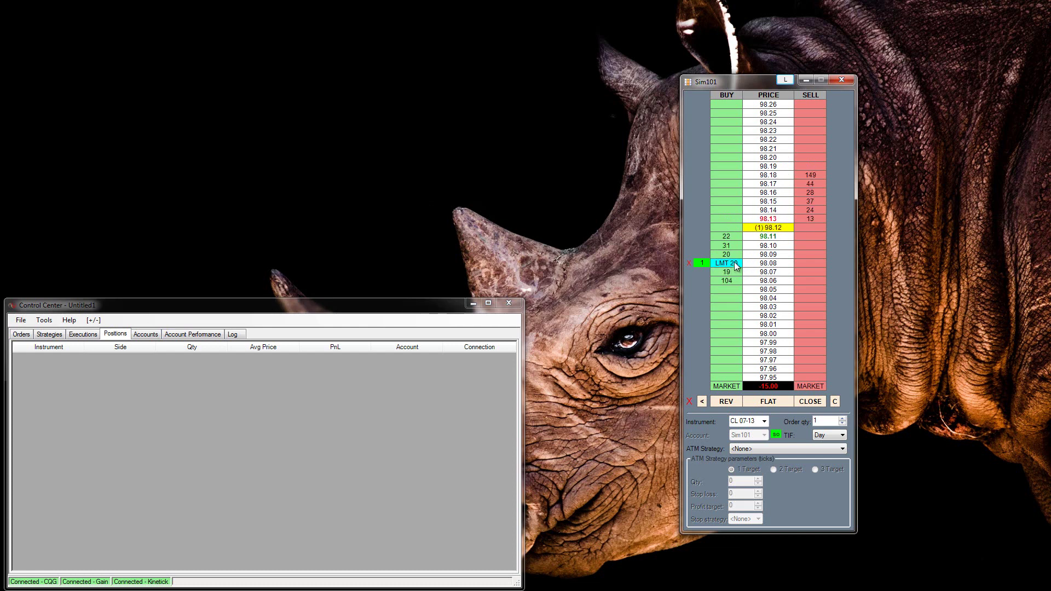
click(816, 404)
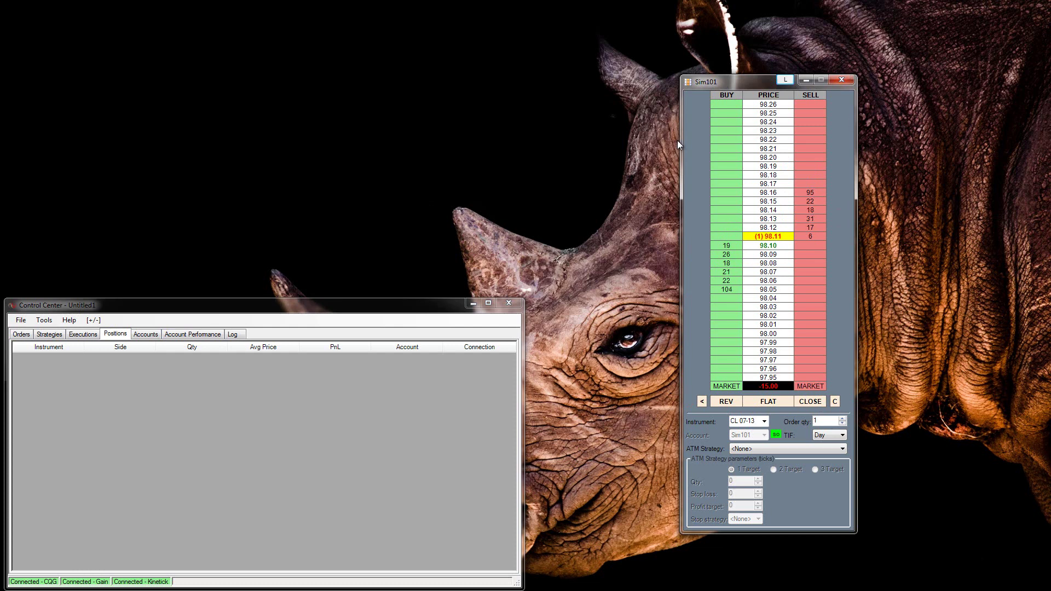
click(763, 450)
click(752, 459)
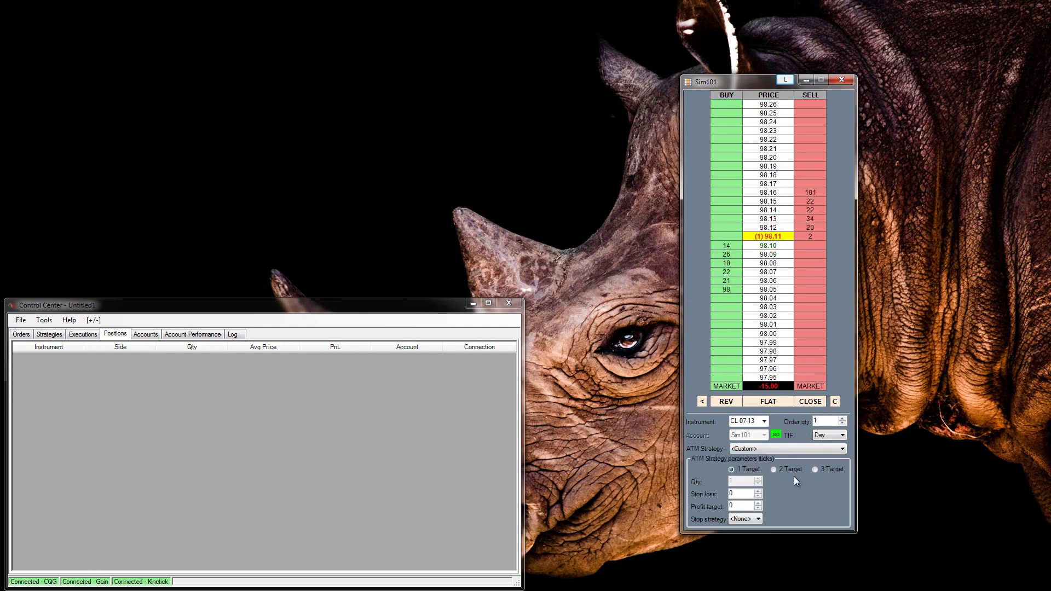
click(744, 495)
text(15)
key(Tab)
text(30)
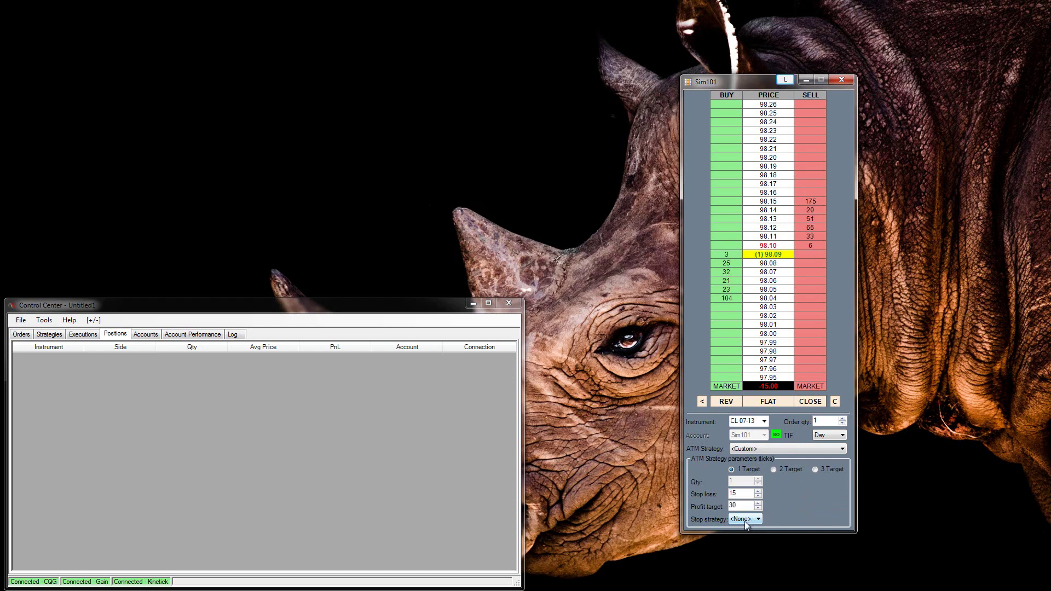
Select the <Custom> stop strategy and move its Stop Strategy dialog clear of the ladder
click(754, 518)
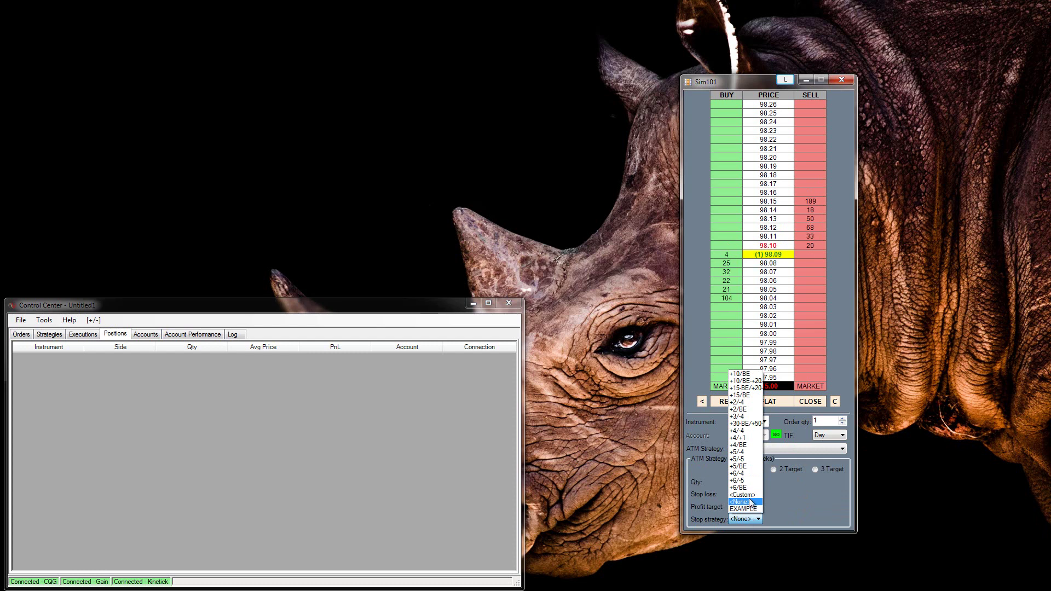
click(745, 495)
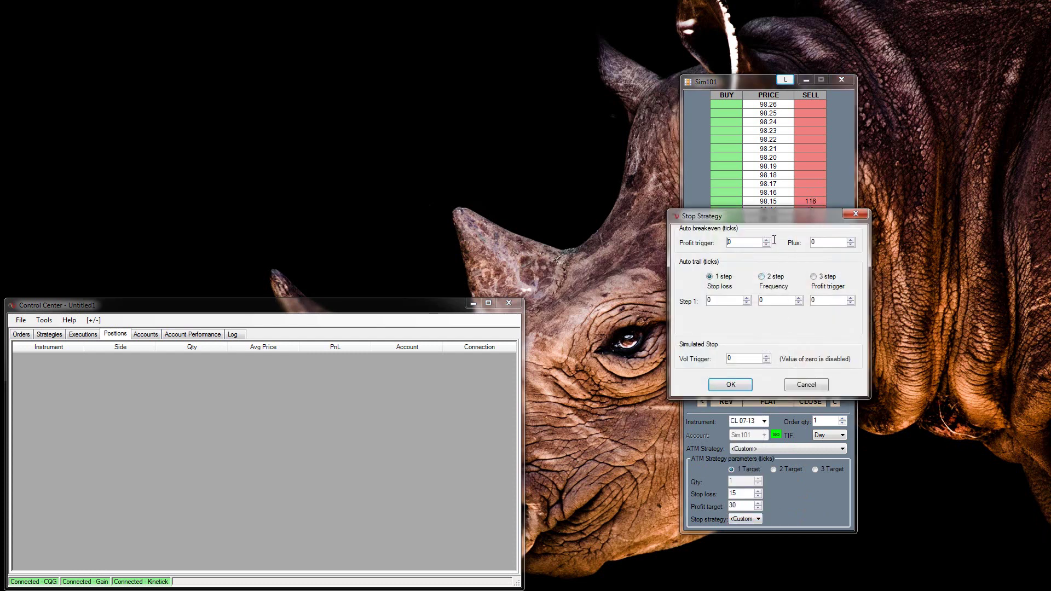
drag(783, 215, 567, 80)
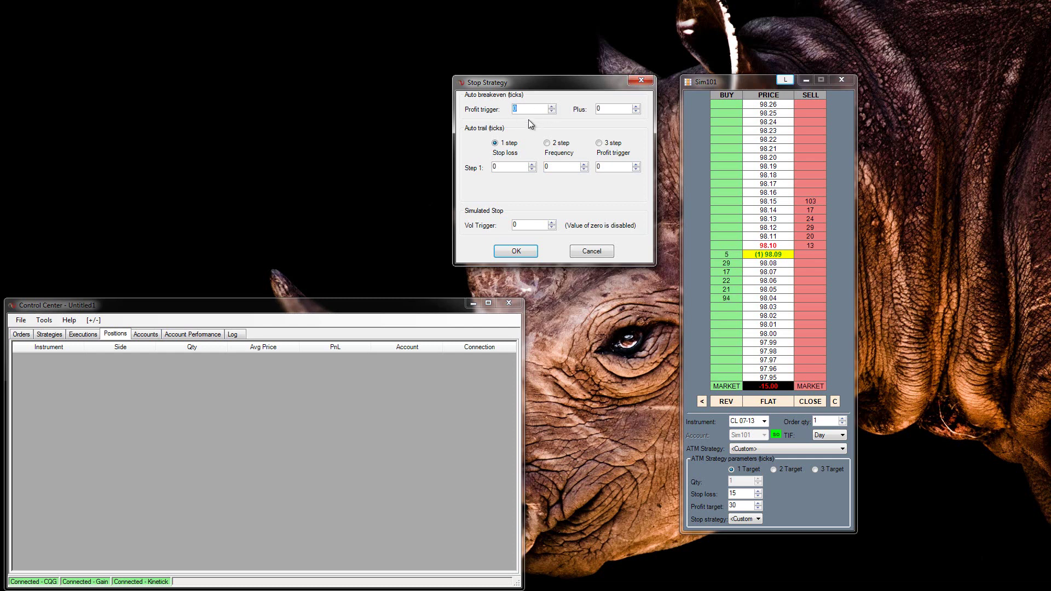
Set the auto-breakeven profit trigger to 10 ticks and plus to 0
click(612, 110)
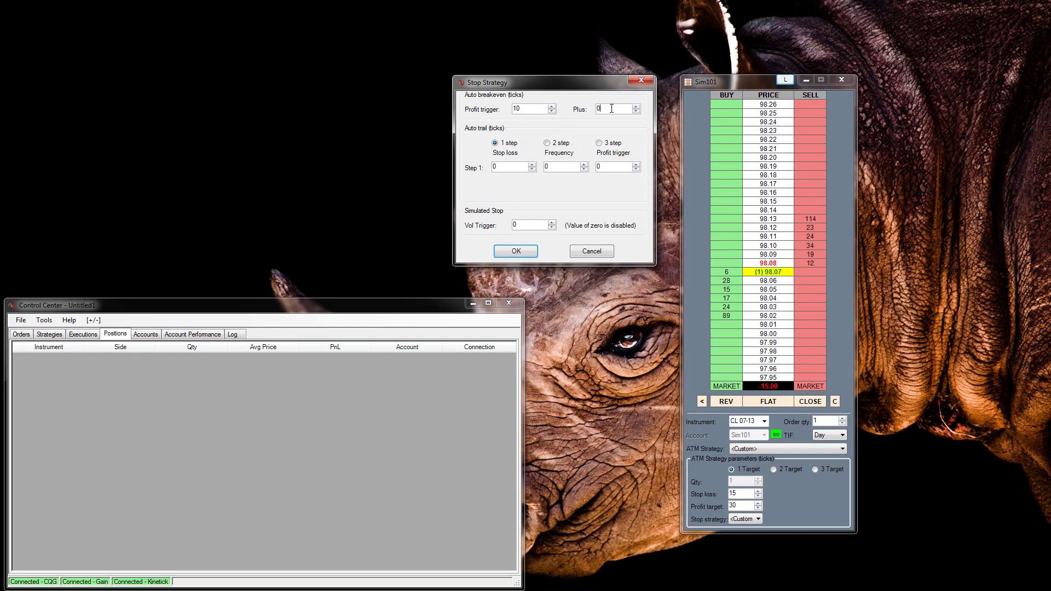
click(636, 108)
click(552, 111)
click(551, 111)
click(552, 111)
click(552, 111)
click(551, 111)
click(637, 107)
click(636, 108)
click(636, 107)
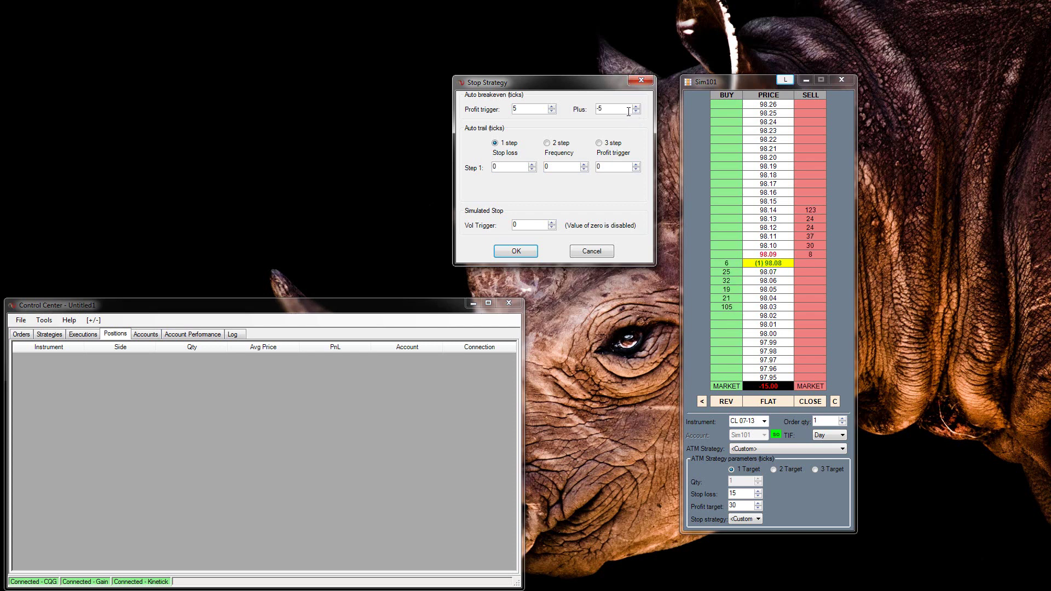
text(-)
double_click(541, 113)
text(10)
double_click(605, 109)
text(0)
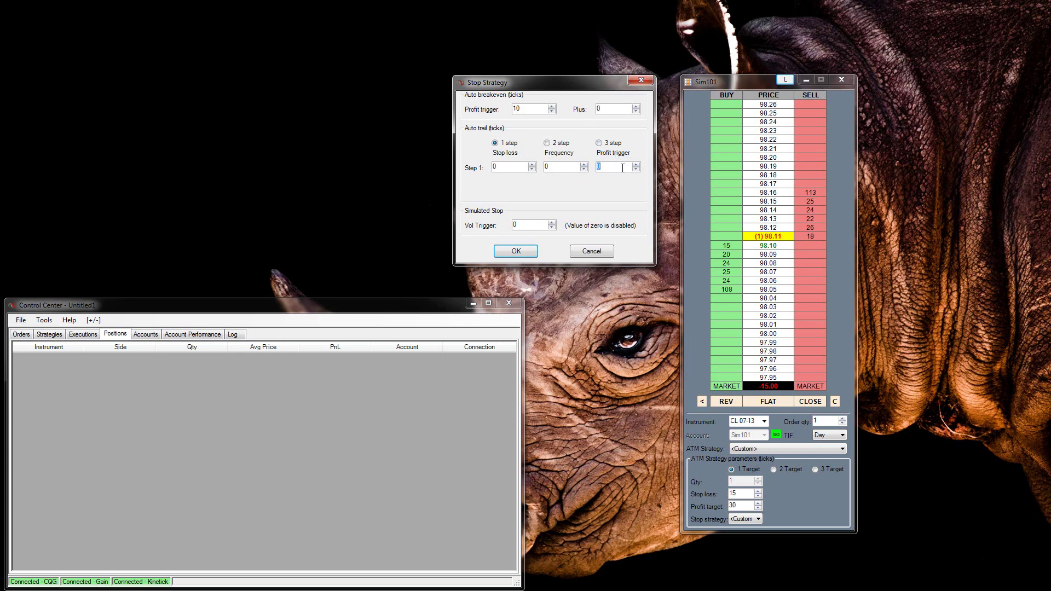
Enter auto-trail Step 1 values: profit trigger 20, stop loss 5, frequency 1
text(210)
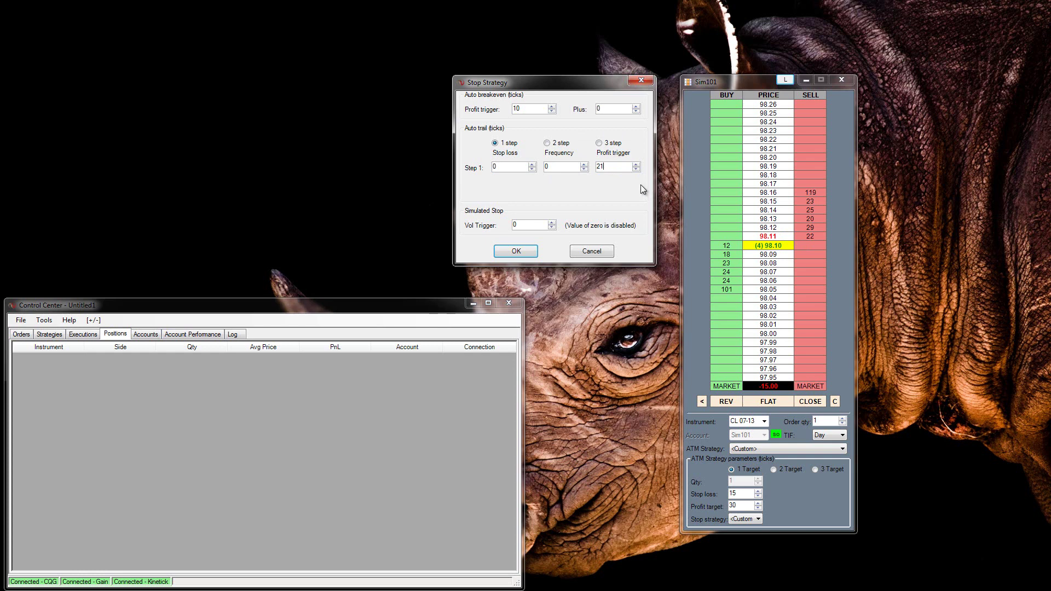
key(BackSpace)
key(BackSpace)
text(0)
click(514, 166)
key(BackSpace)
text(5)
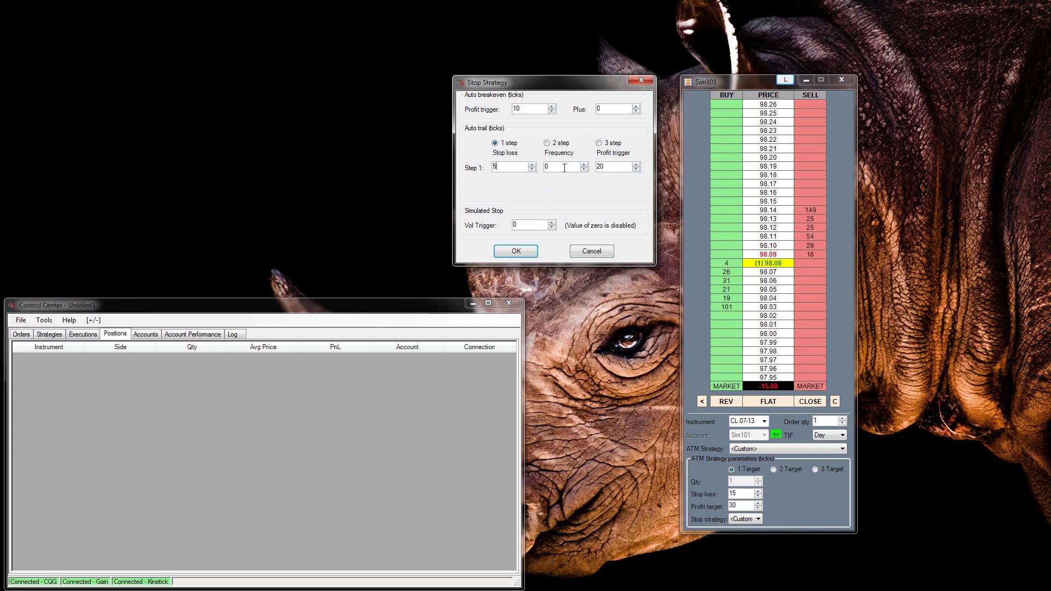
key(Tab)
text(1)
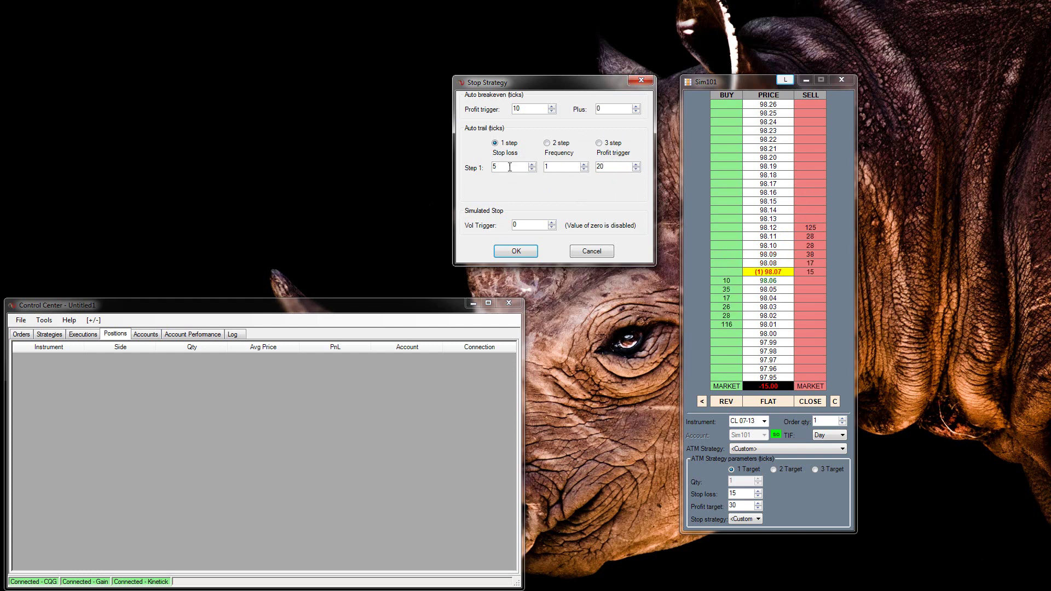
click(562, 167)
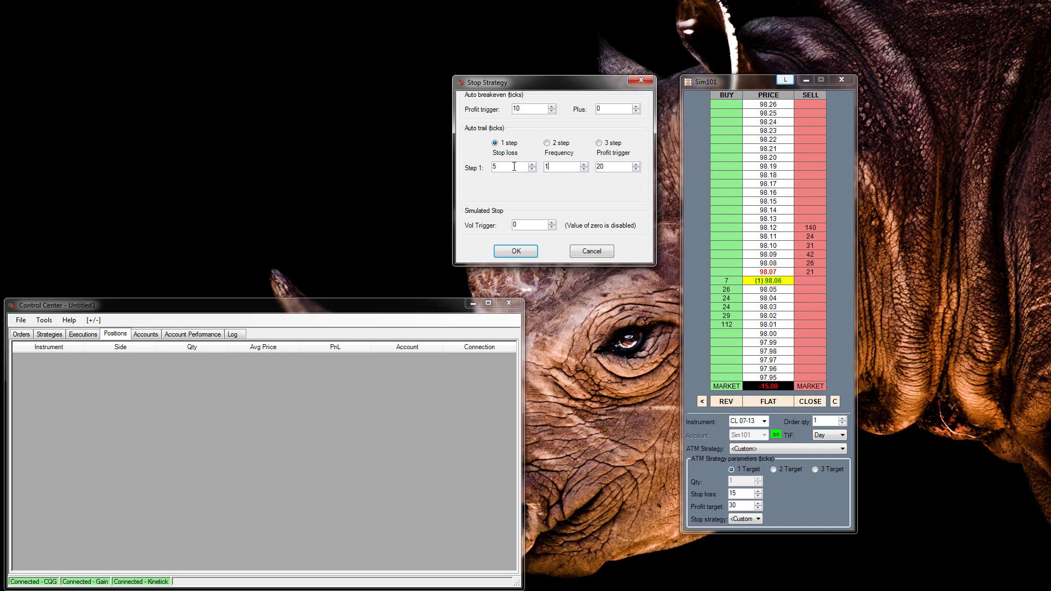
click(583, 164)
click(618, 166)
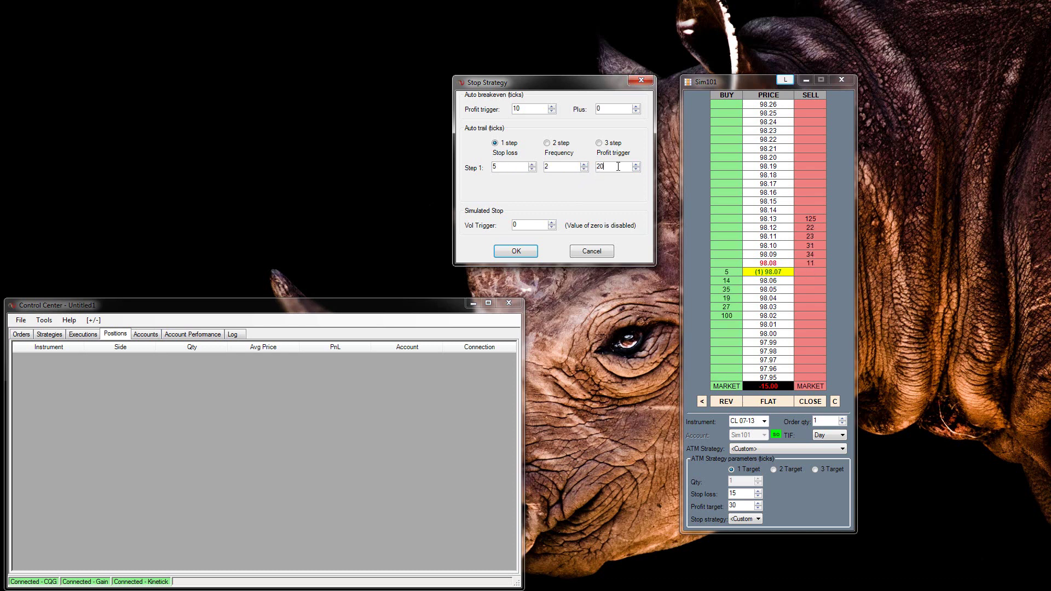
click(584, 169)
Switch the auto trail to 3-step mode and set the Step 1 stop loss to 10
click(602, 145)
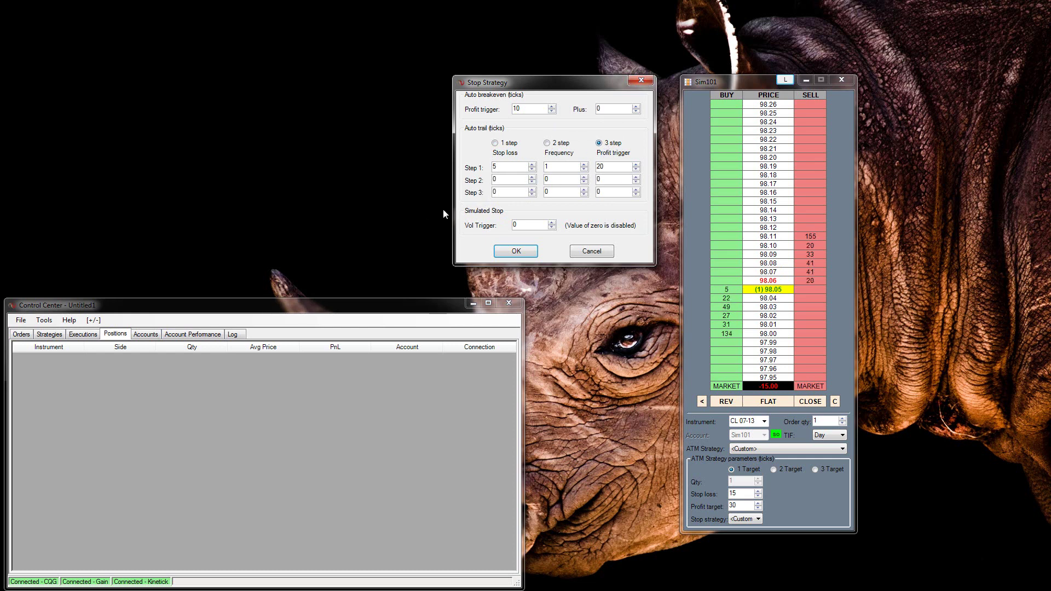
double_click(514, 169)
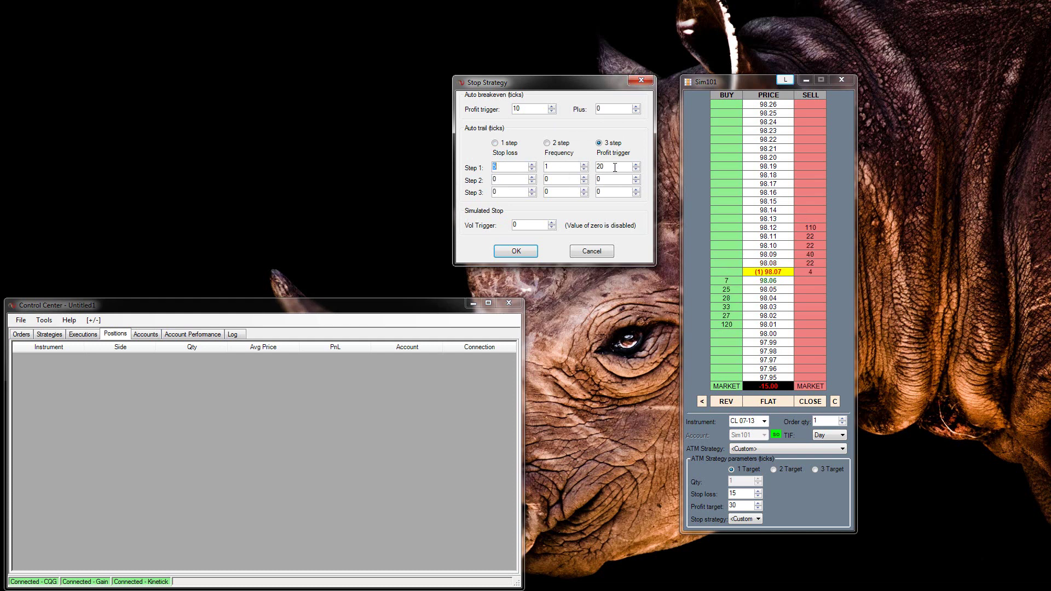
text(10)
Set auto-trail Step 2 to profit trigger 30, frequency 1, stop loss 5
click(616, 180)
text(30)
click(564, 181)
text(1)
click(520, 181)
text(5)
Set auto-trail Step 3 to profit trigger 40, frequency 1, stop loss 3
click(610, 193)
text(40)
click(549, 193)
text(1)
click(503, 192)
text(3)
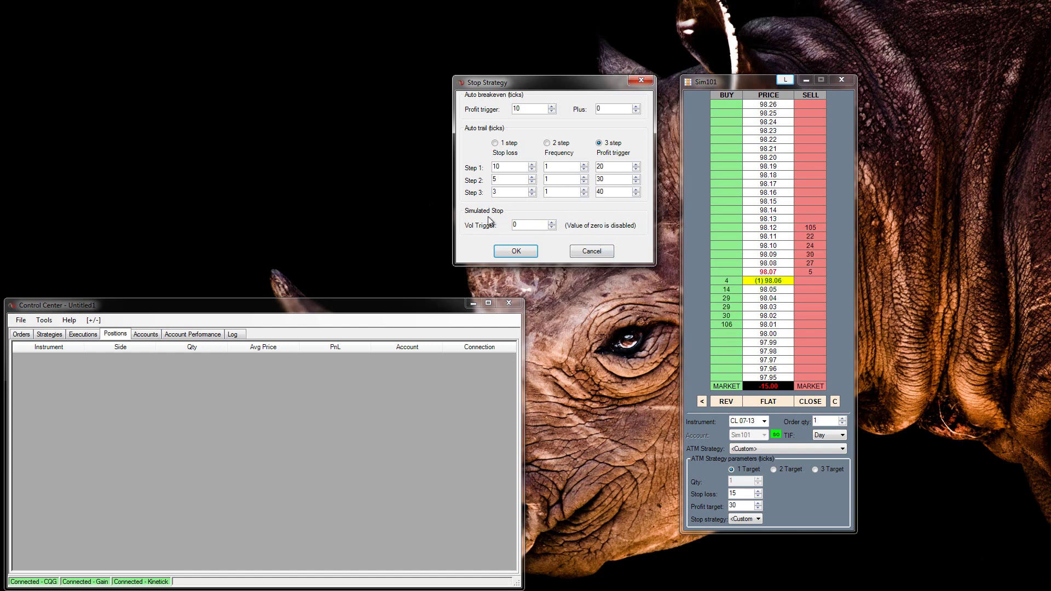
Cancel the three-step settings, reset the stop strategy to <None>, then reselect <Custom>
click(598, 251)
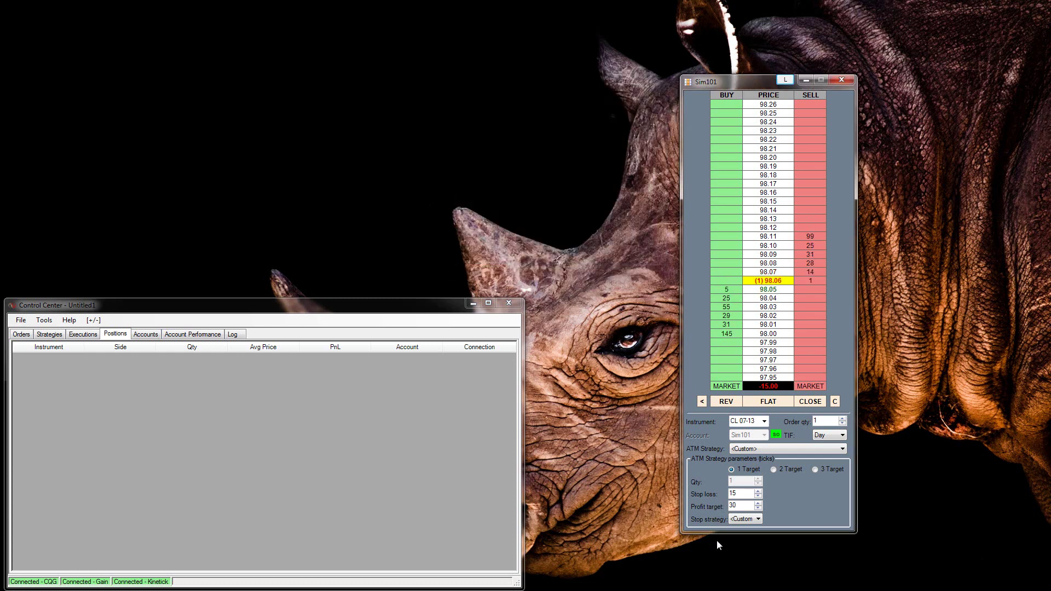
click(758, 520)
click(743, 502)
click(750, 518)
click(742, 495)
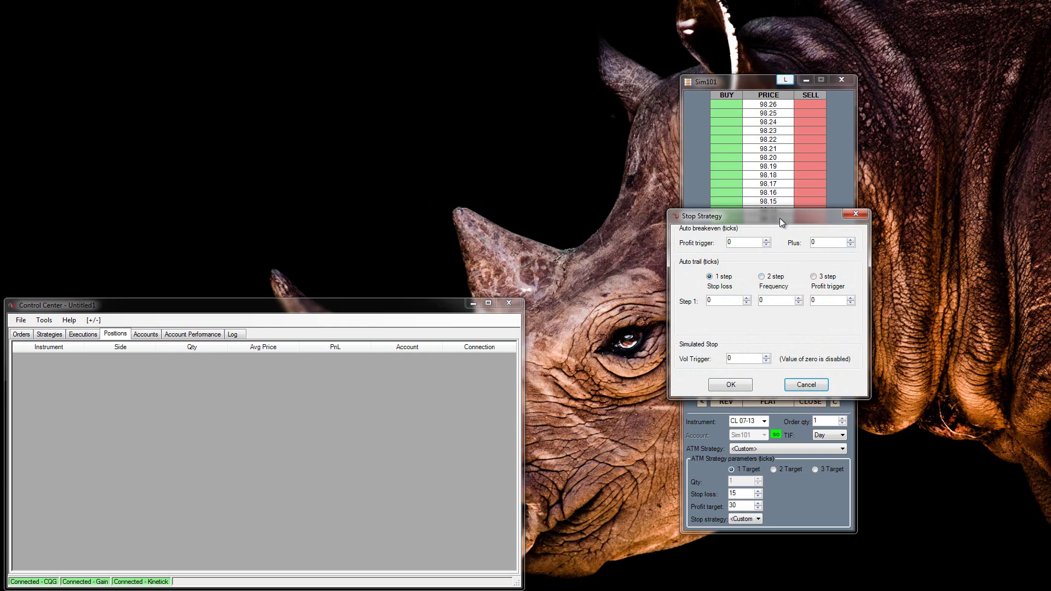
double_click(411, 157)
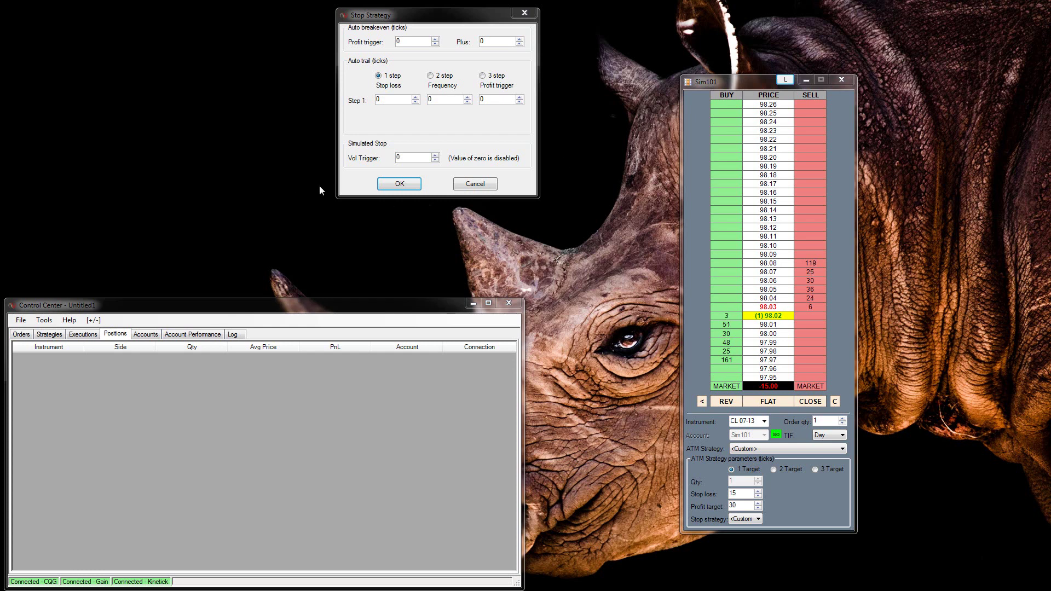
Enter 100 as the simulated-stop Vol Trigger in the Stop Strategy dialog
click(529, 162)
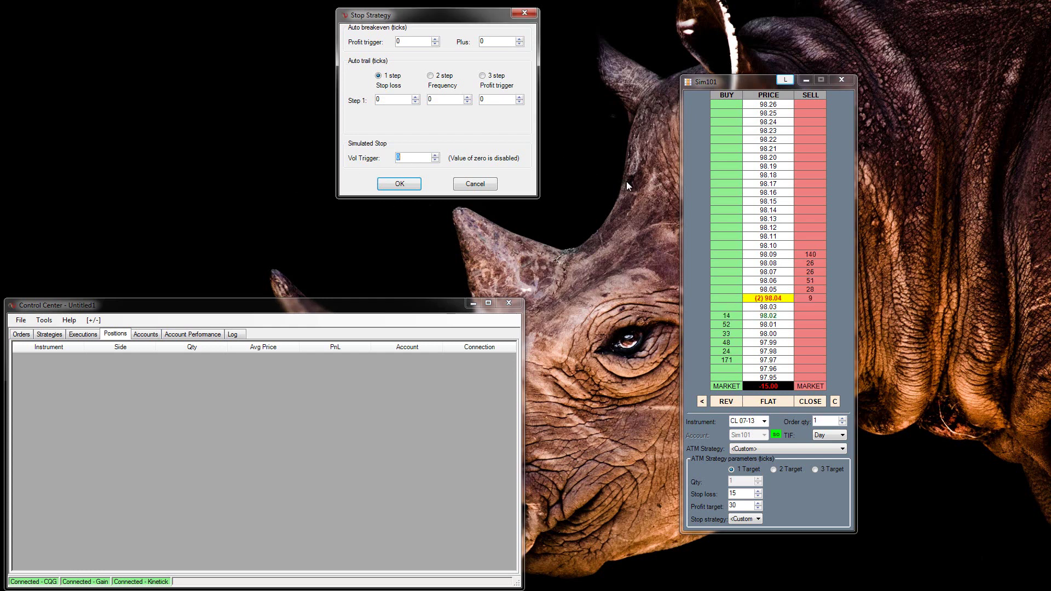
text(100)
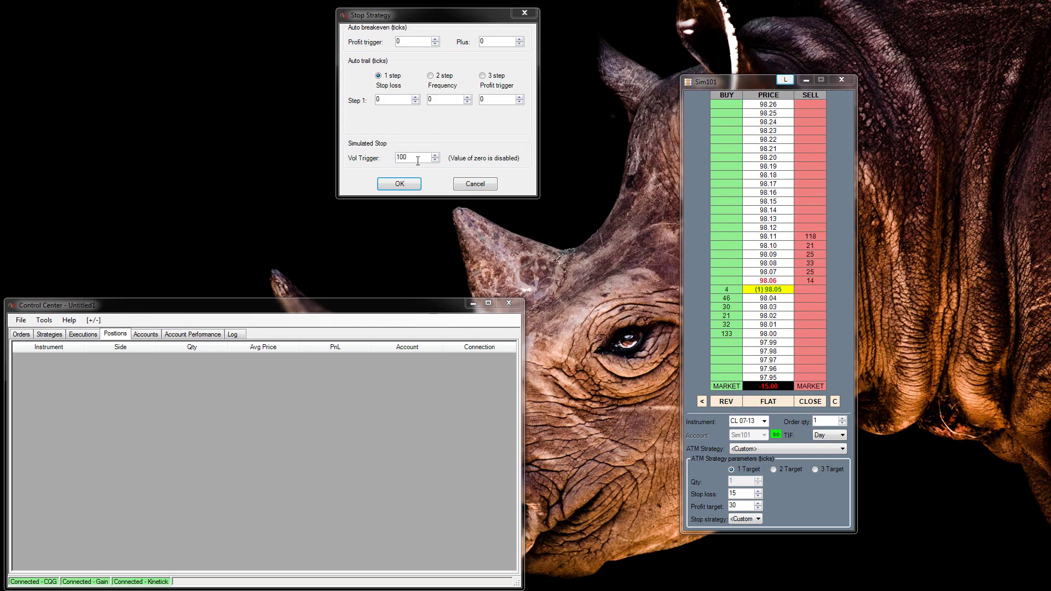
click(418, 161)
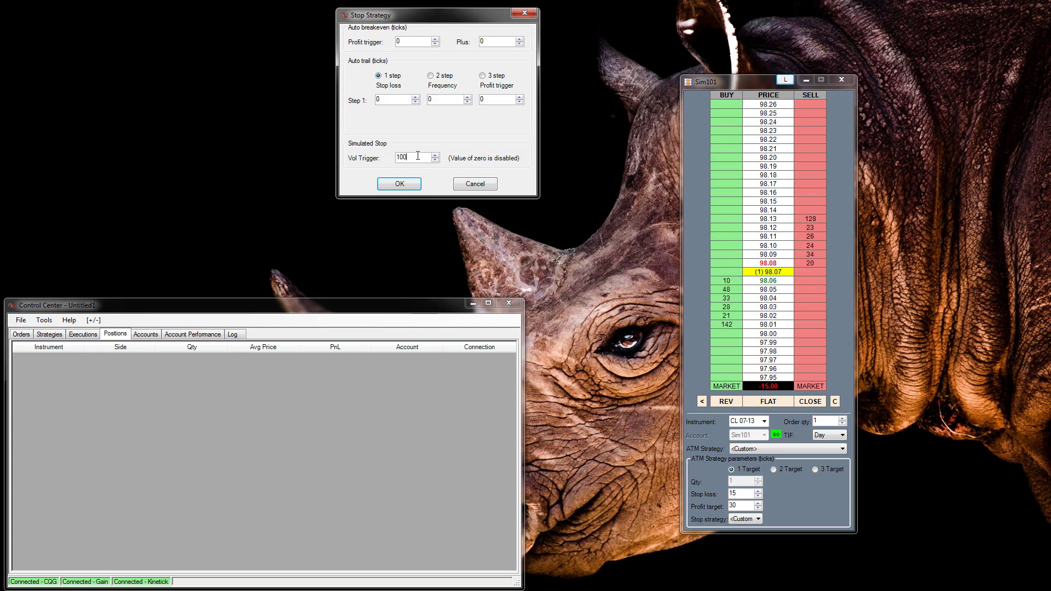
Save the custom stop strategy, disable Simulated Order, and market-buy 1 CL 07-13 at 98.06
click(400, 184)
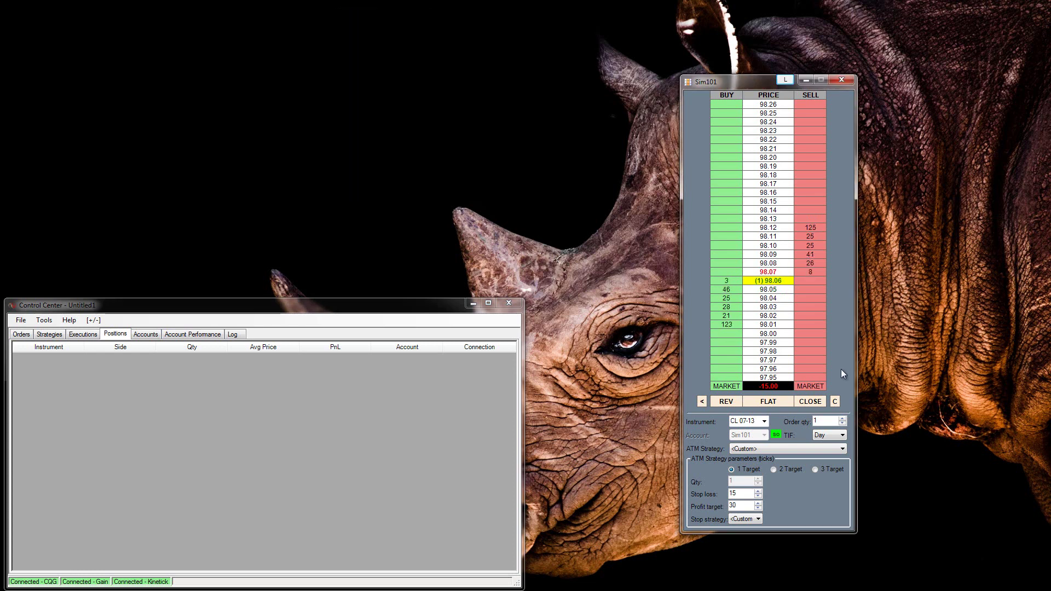
right_click(846, 324)
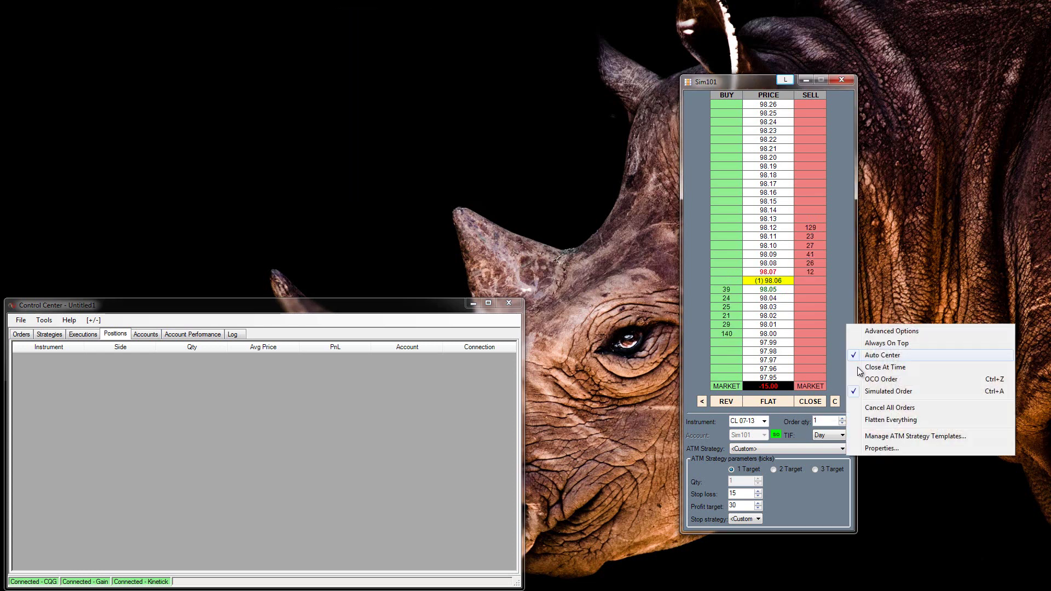
click(871, 395)
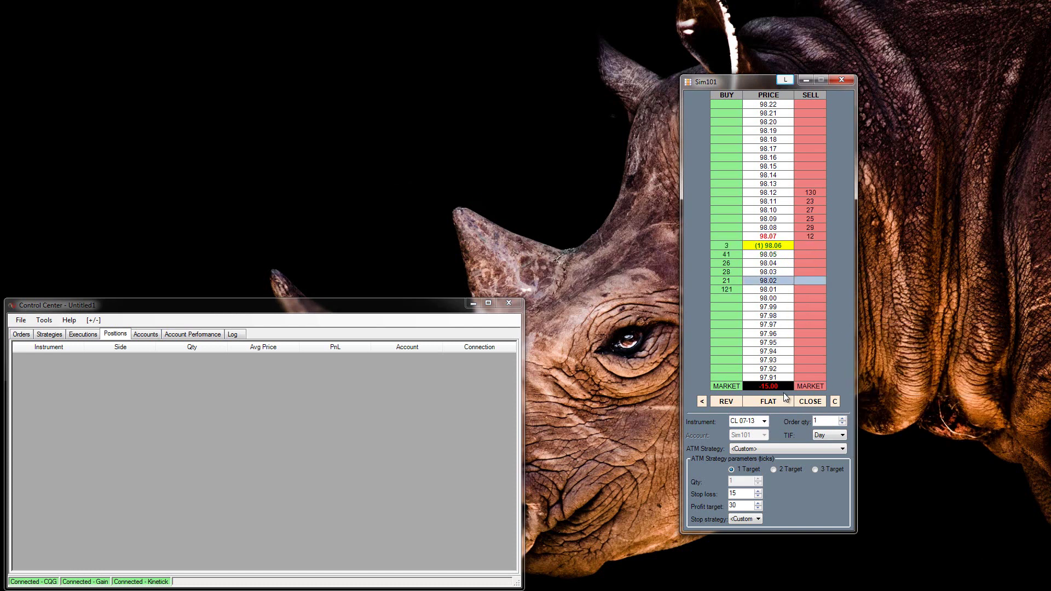
click(728, 387)
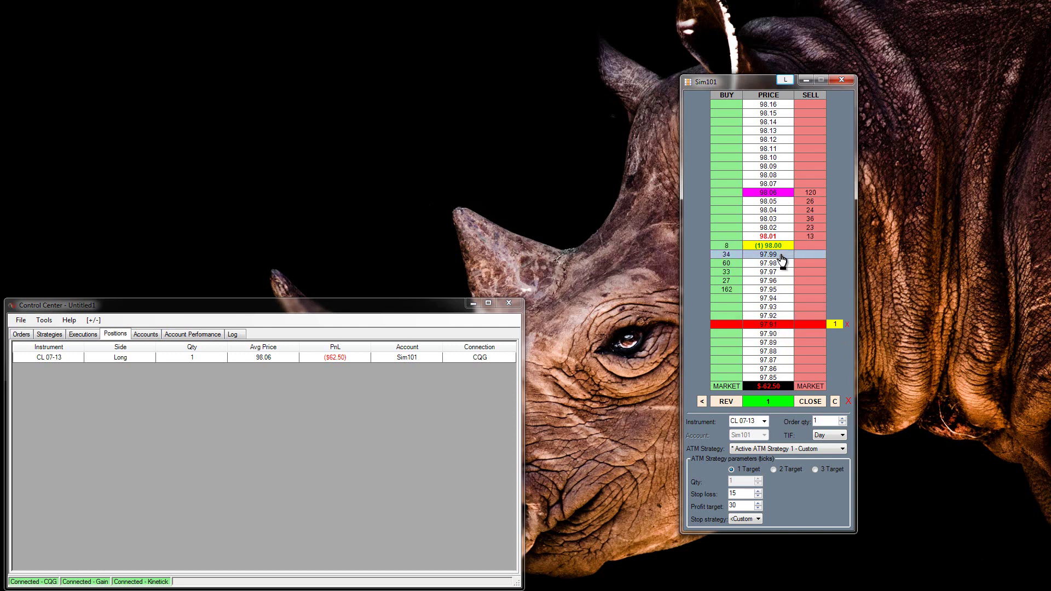
Drag the long position's stop order from 97.91 up to 97.99 on the ladder
drag(782, 260, 783, 260)
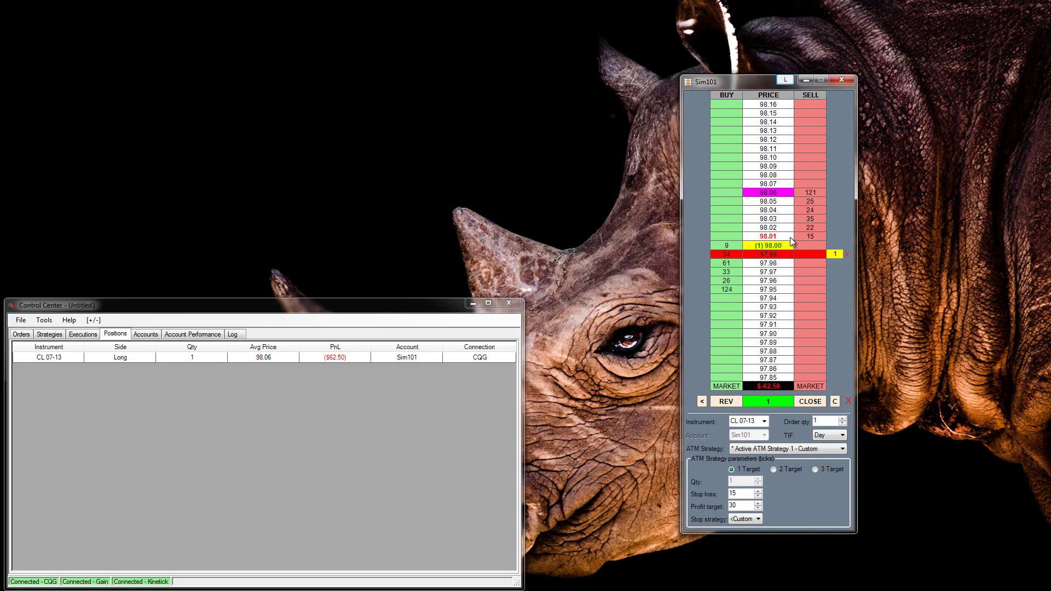